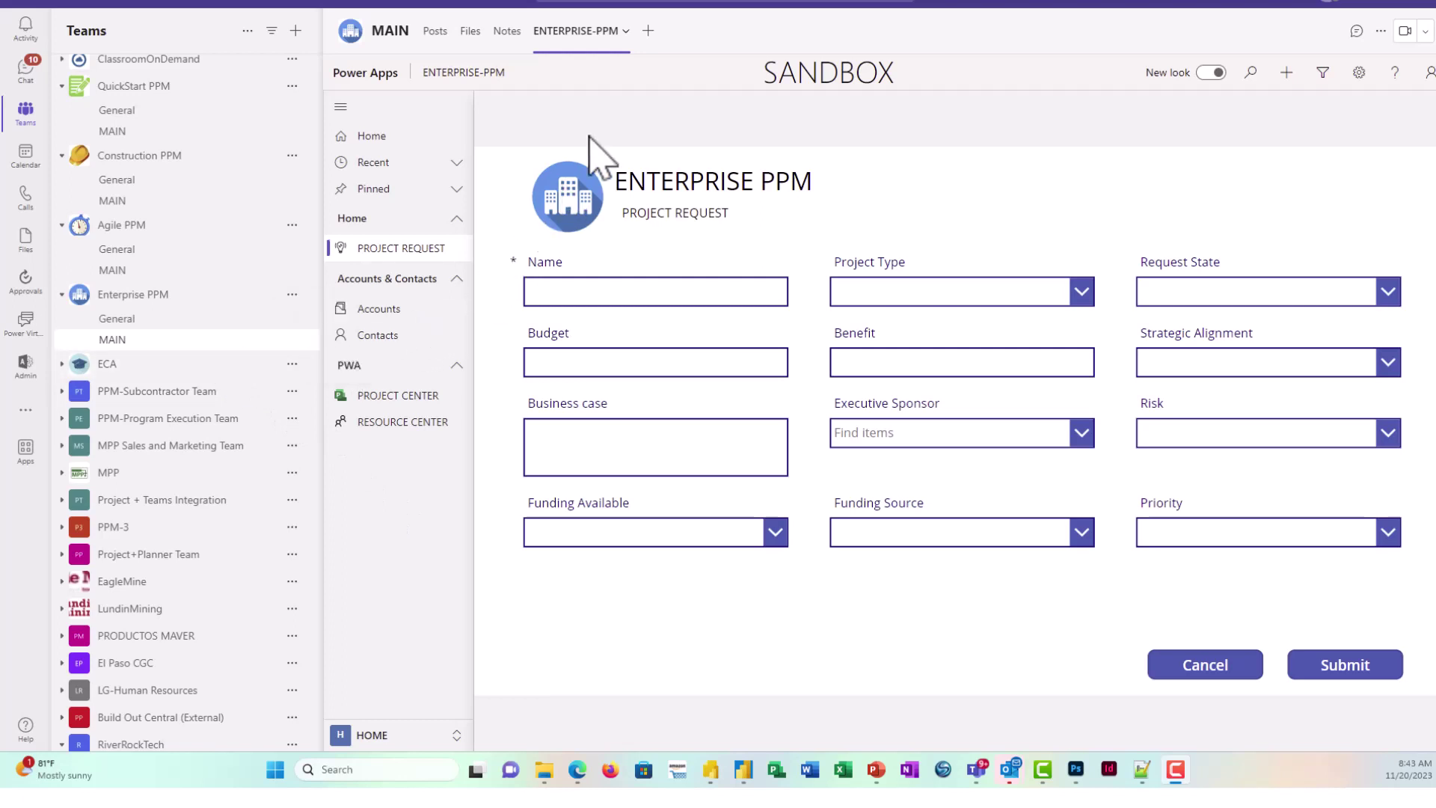
Expand the ENTERPRISE-PPM tab to full window, then return it to the channel view.
left_click(624, 34)
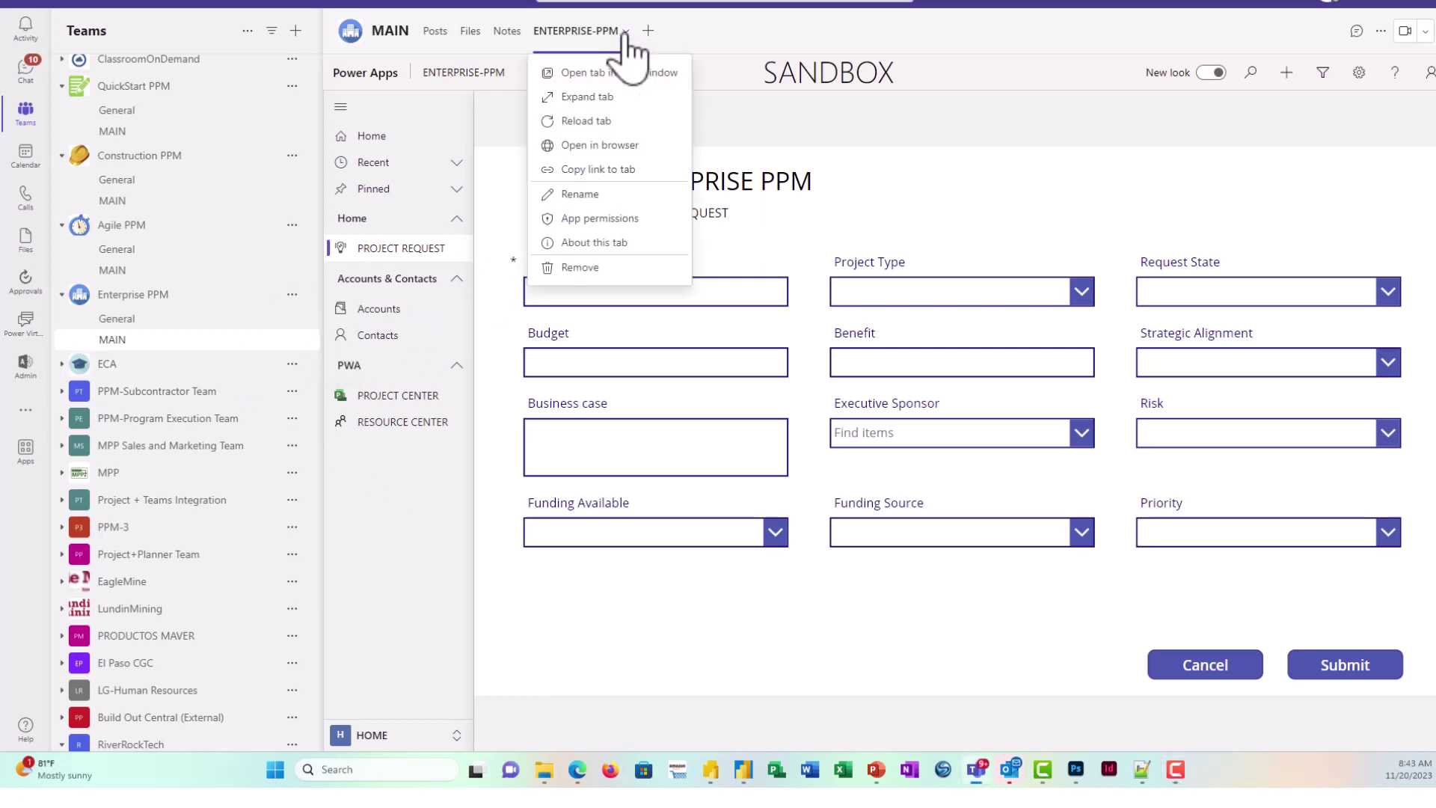
left_click(587, 97)
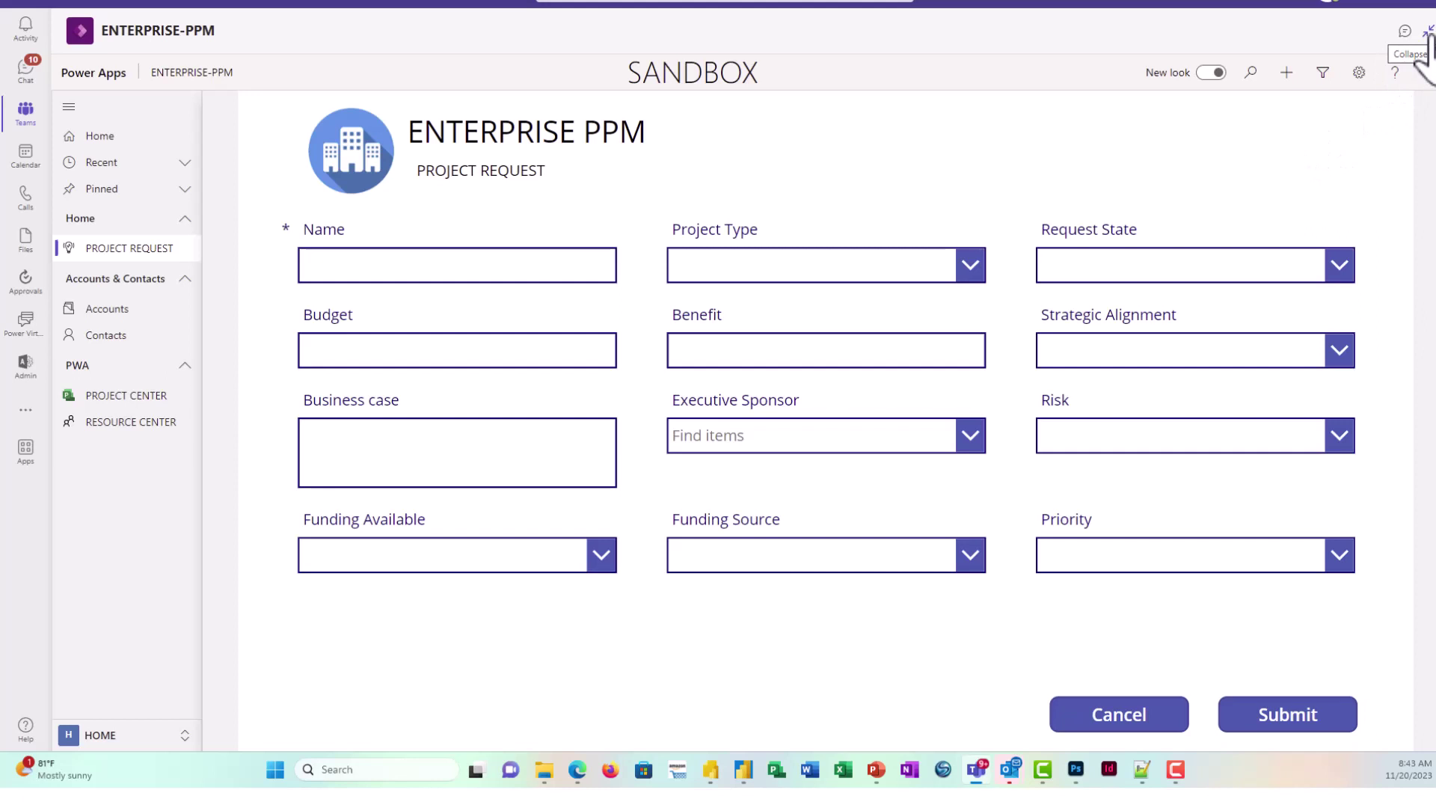
left_click(1427, 31)
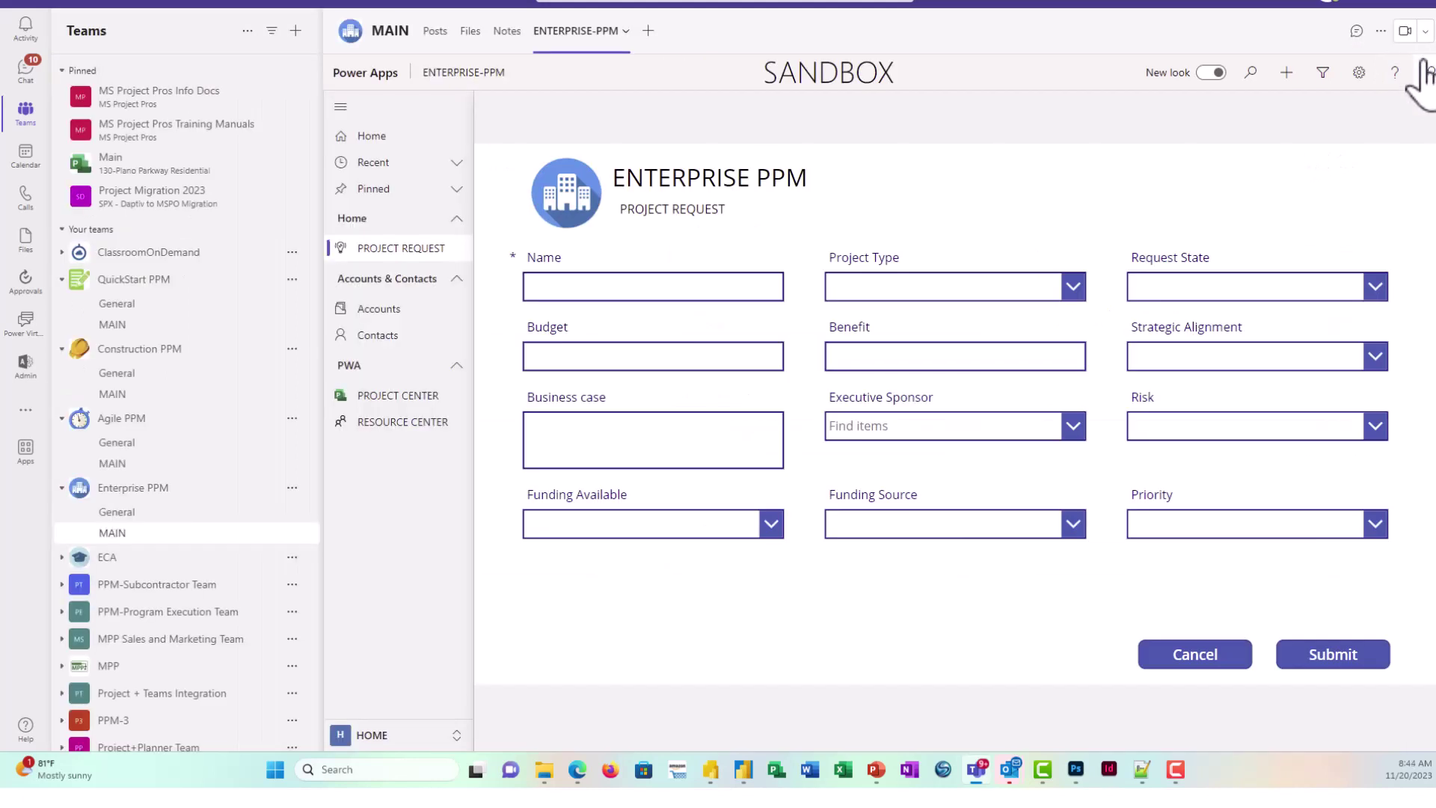
Expand the ENTERPRISE-PPM tab again, then collapse and re-expand the app's navigation pane.
left_click(625, 32)
left_click(598, 97)
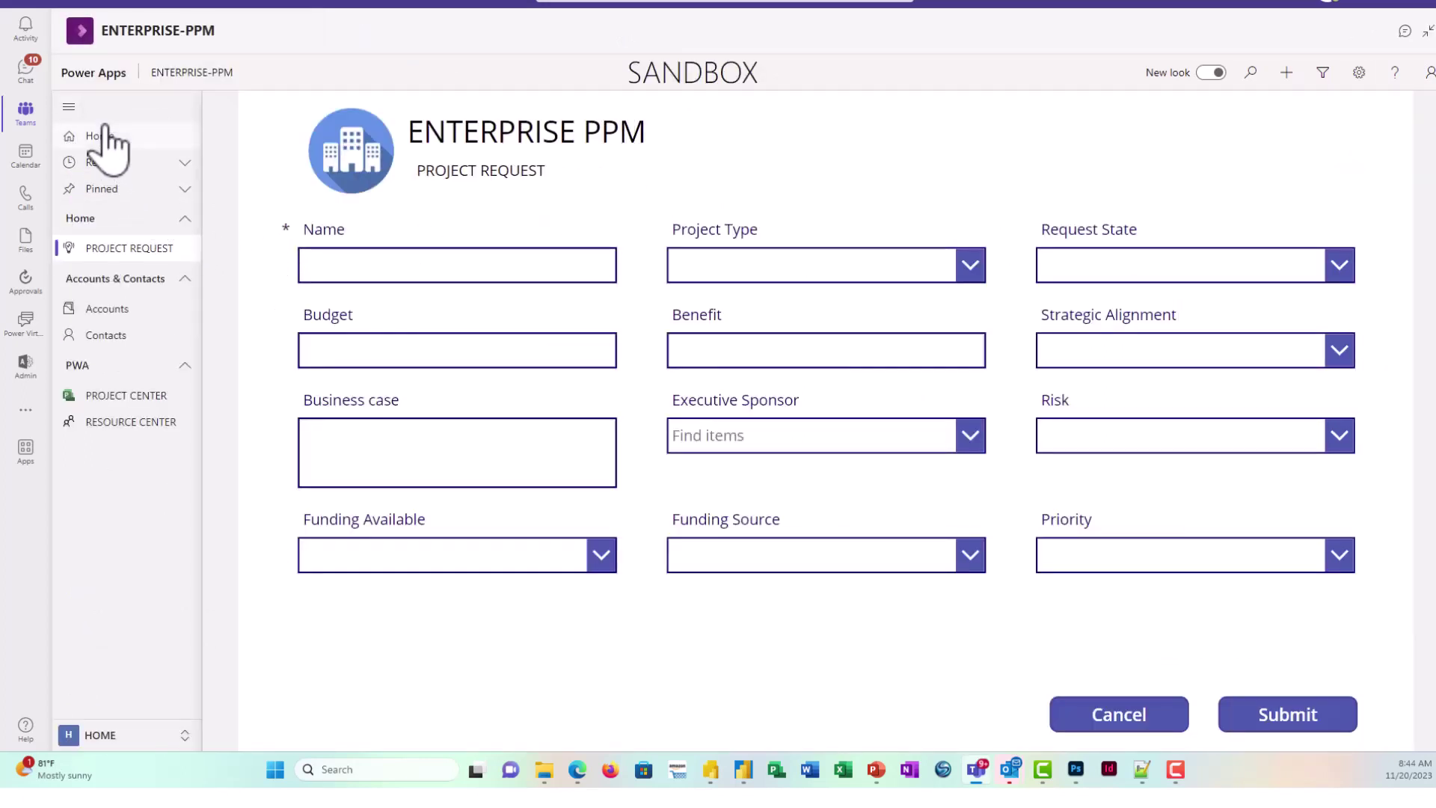
left_click(68, 109)
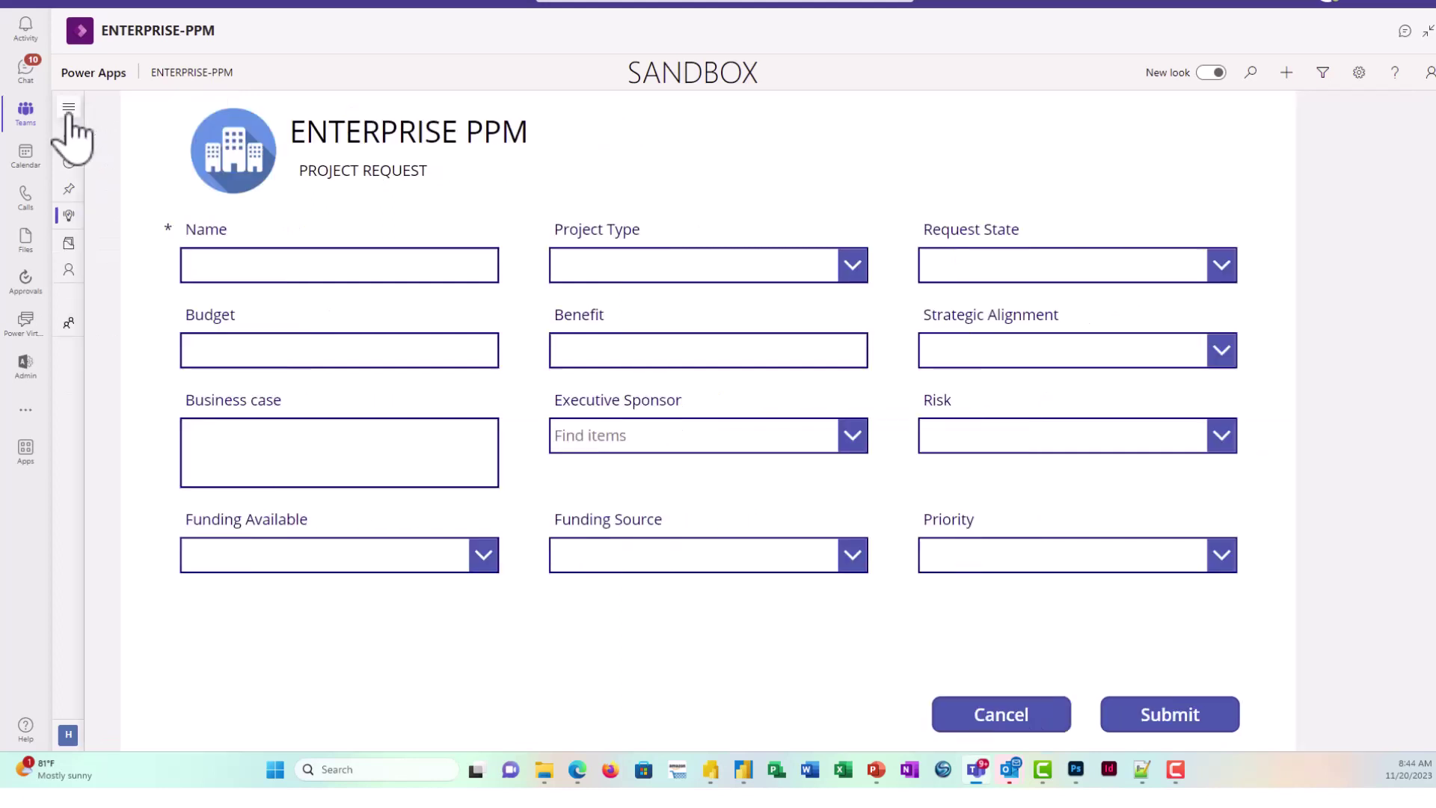
left_click(69, 112)
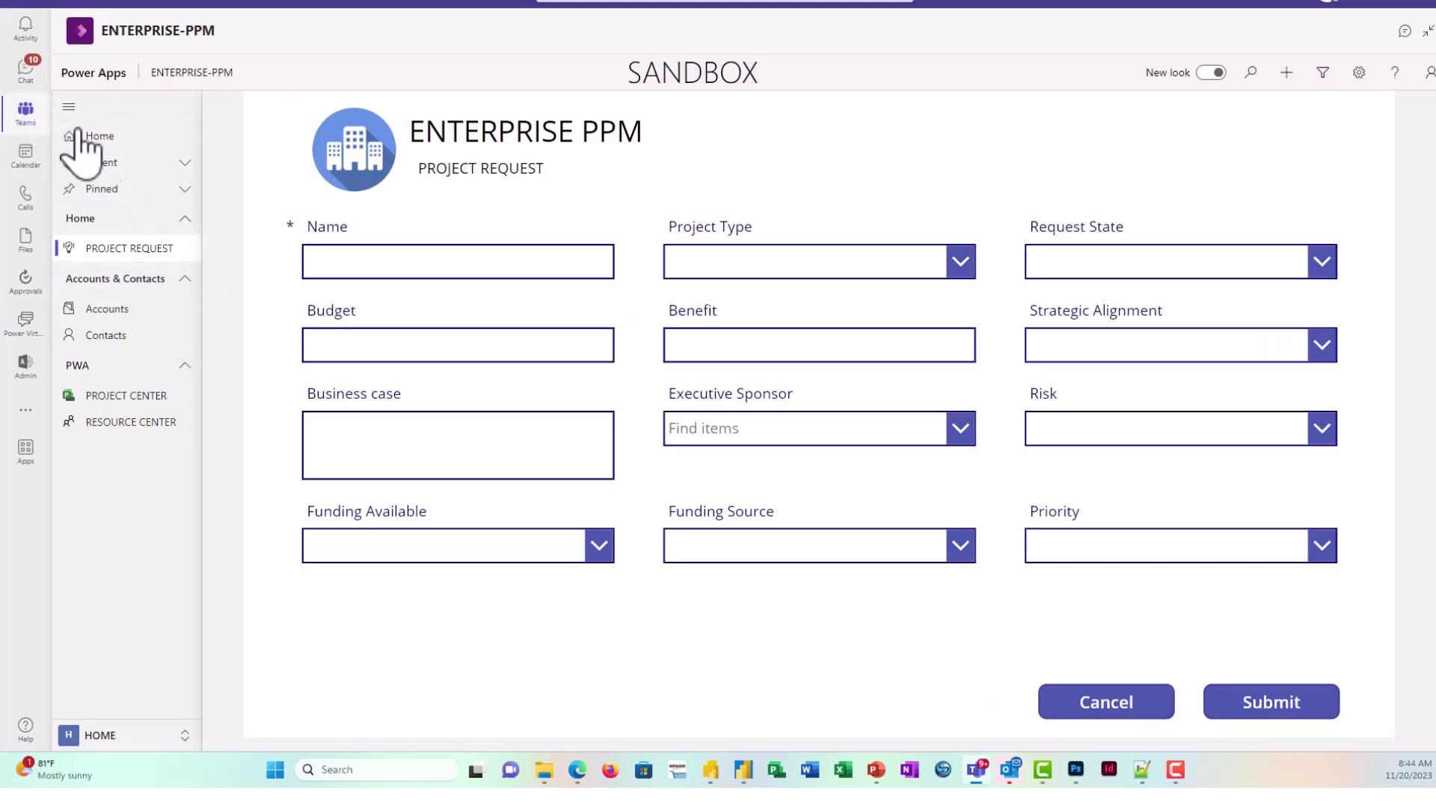
Collapse the expanded view, visit Agile PPM MAIN, then reopen the Enterprise PPM MAIN channel.
left_click(1428, 33)
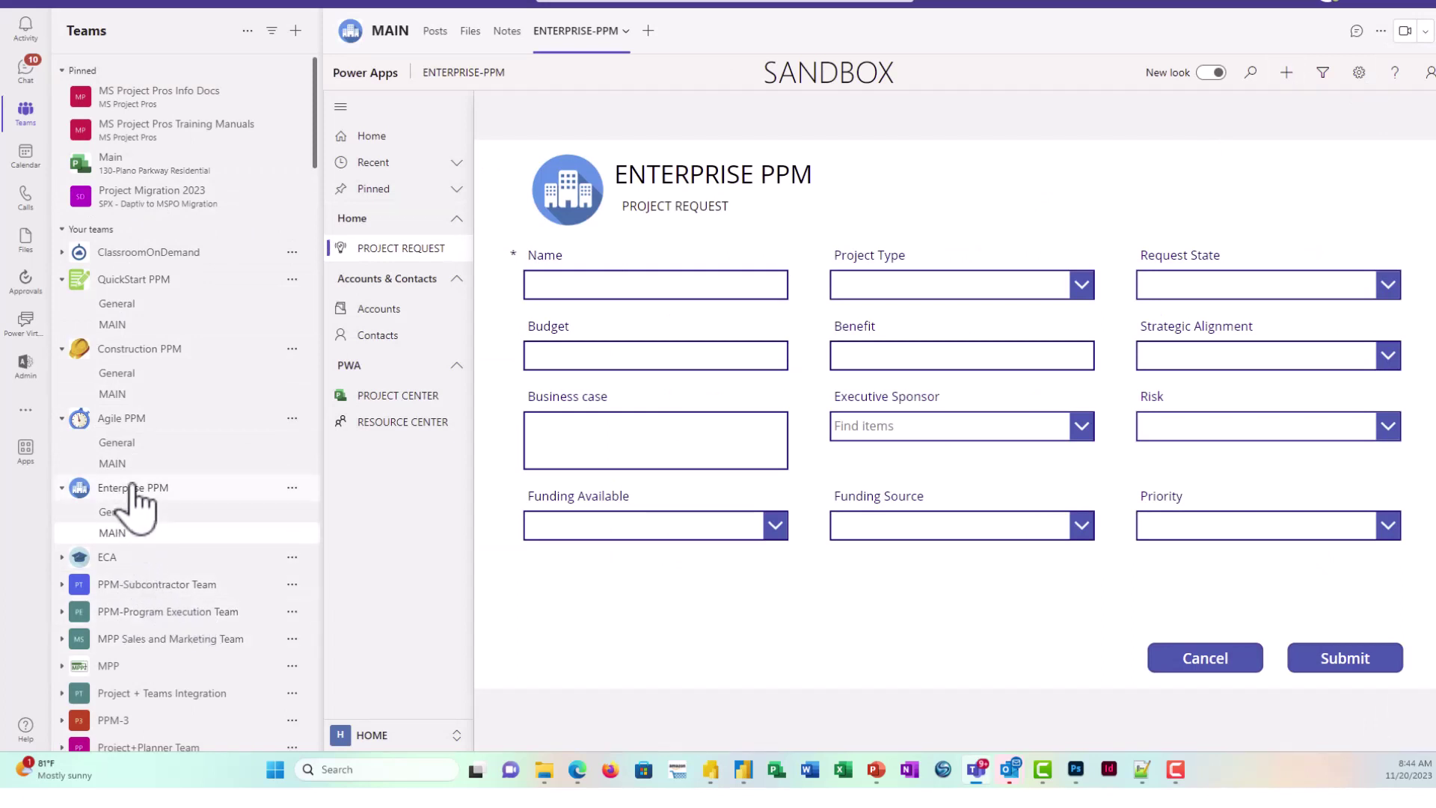
left_click(124, 465)
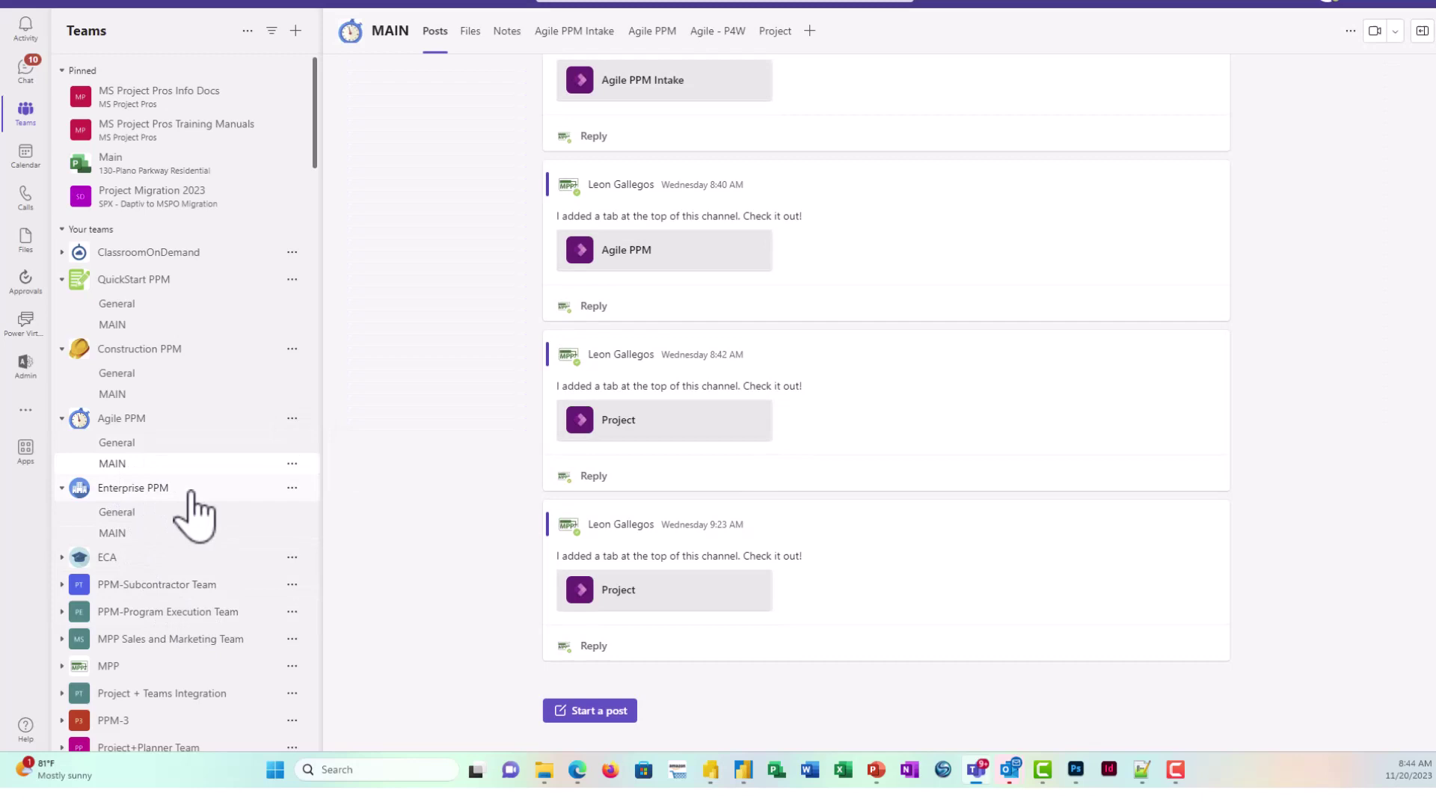
left_click(120, 533)
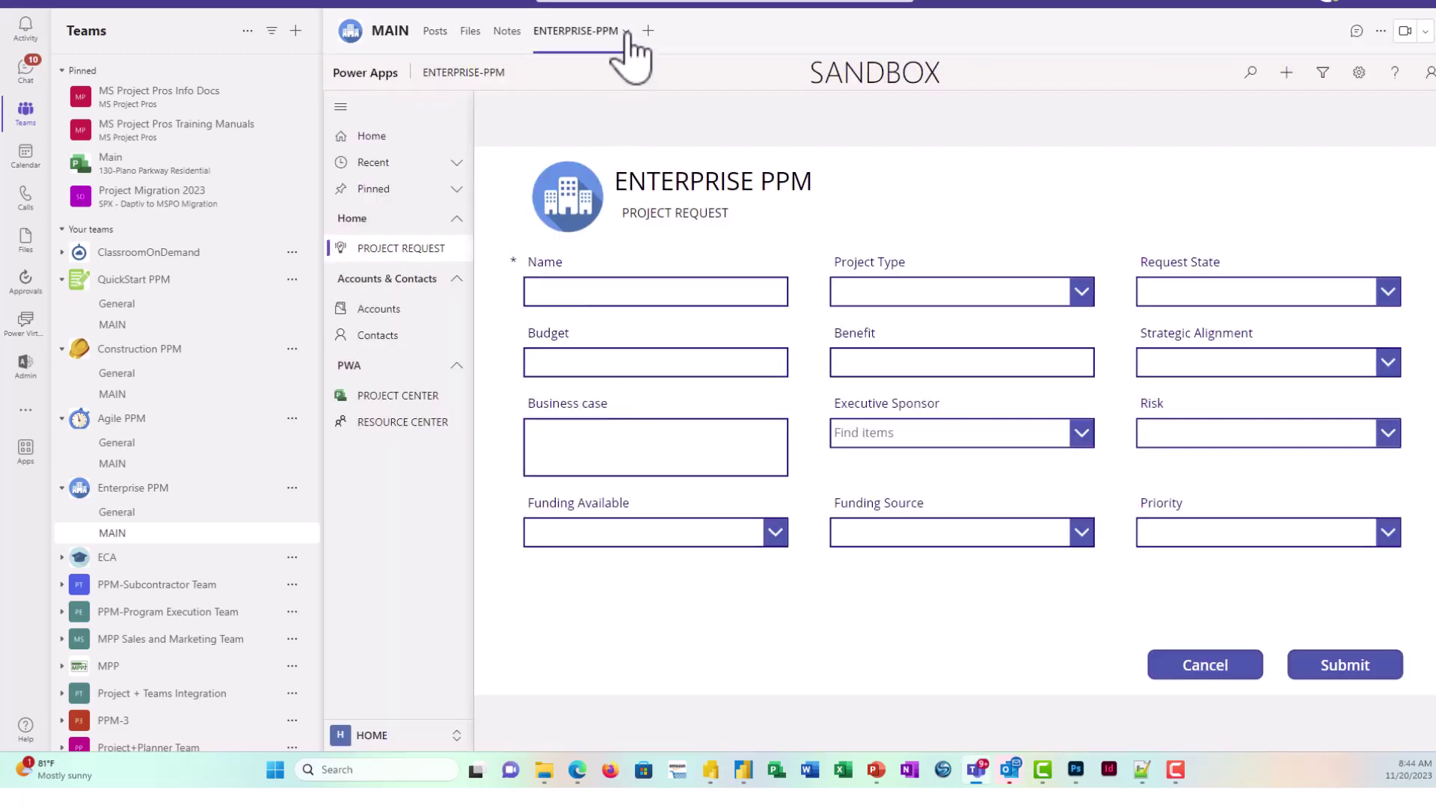
Use Expand tab on the ENTERPRISE-PPM tab to show the Project Request form full-window.
left_click(625, 31)
left_click(591, 98)
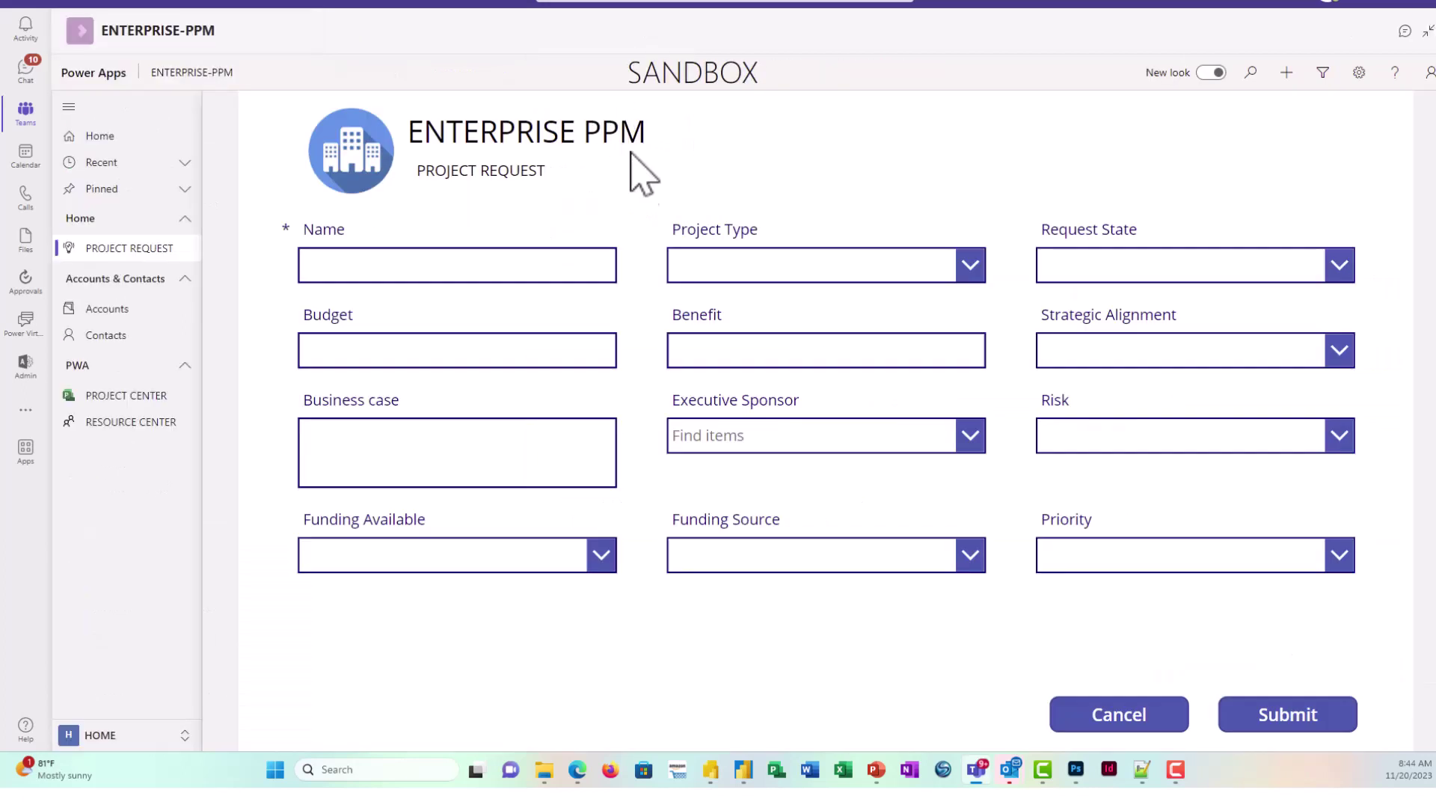